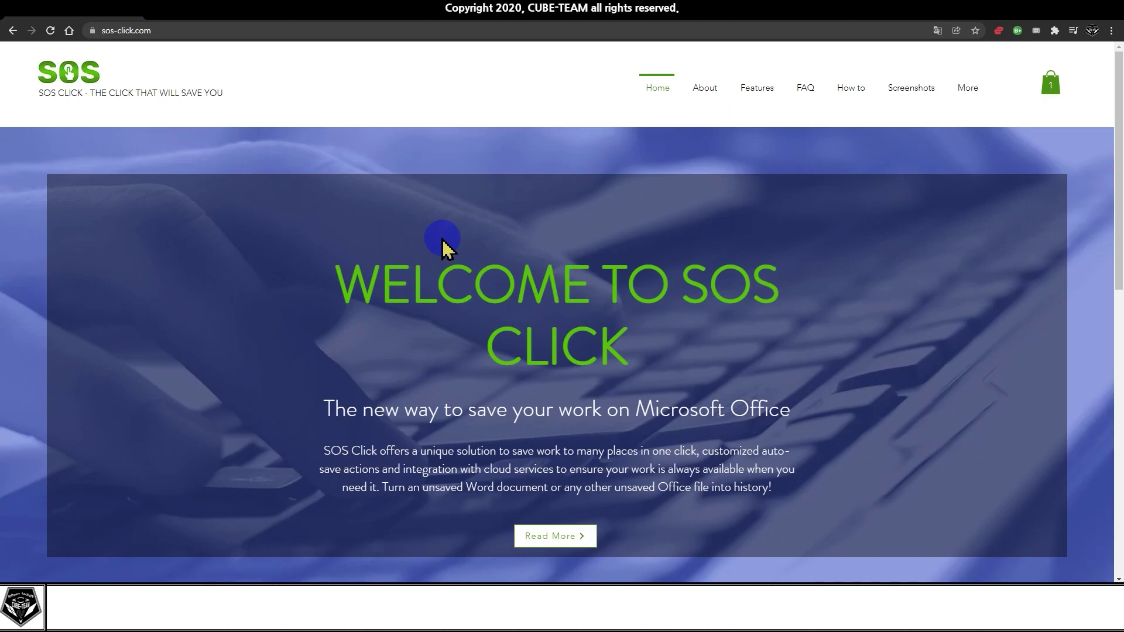
Step: Review the SOS CLICK headline, the up-to-8-destinations feature and the 10.00$ price on sos-click.com
left_click(694, 287)
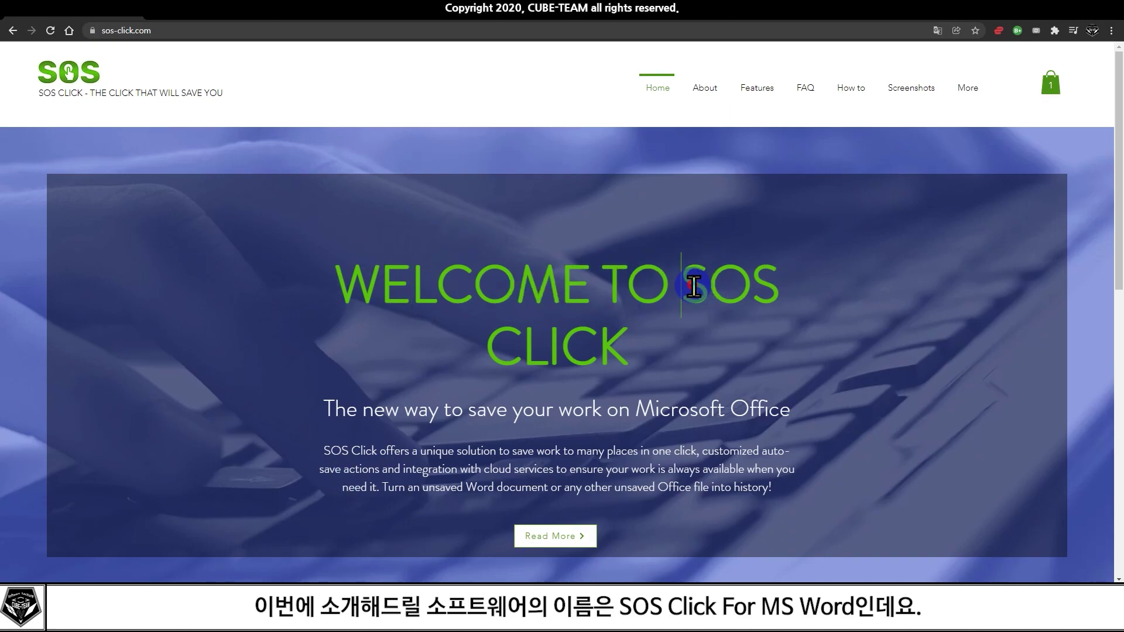
left_click_drag(694, 287, 578, 346)
left_click(577, 261)
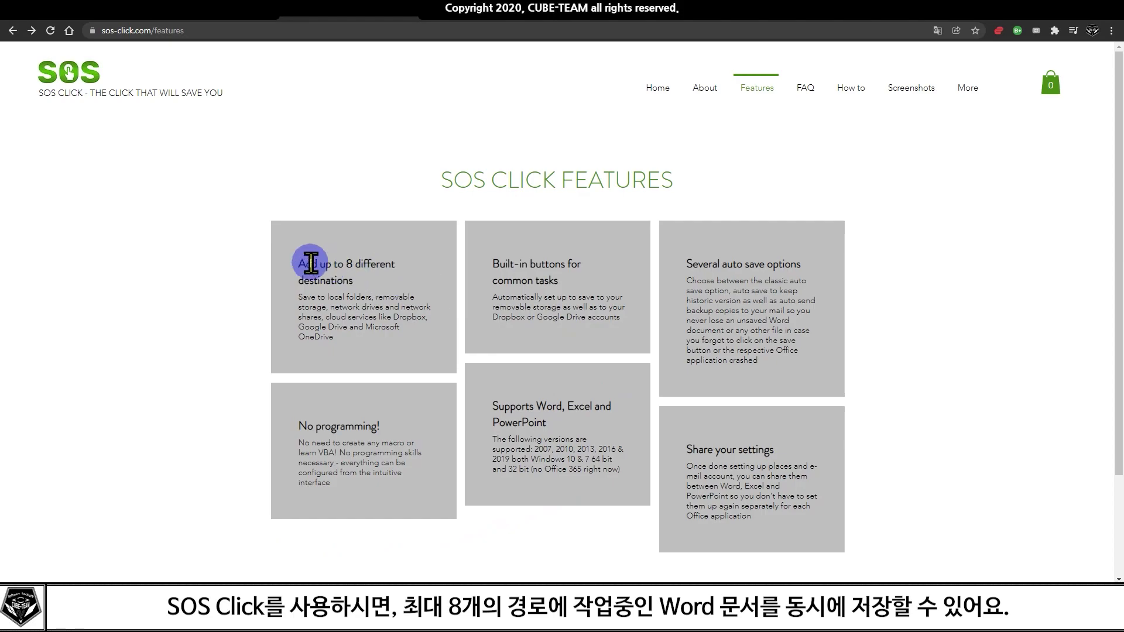
left_click_drag(296, 258, 439, 306)
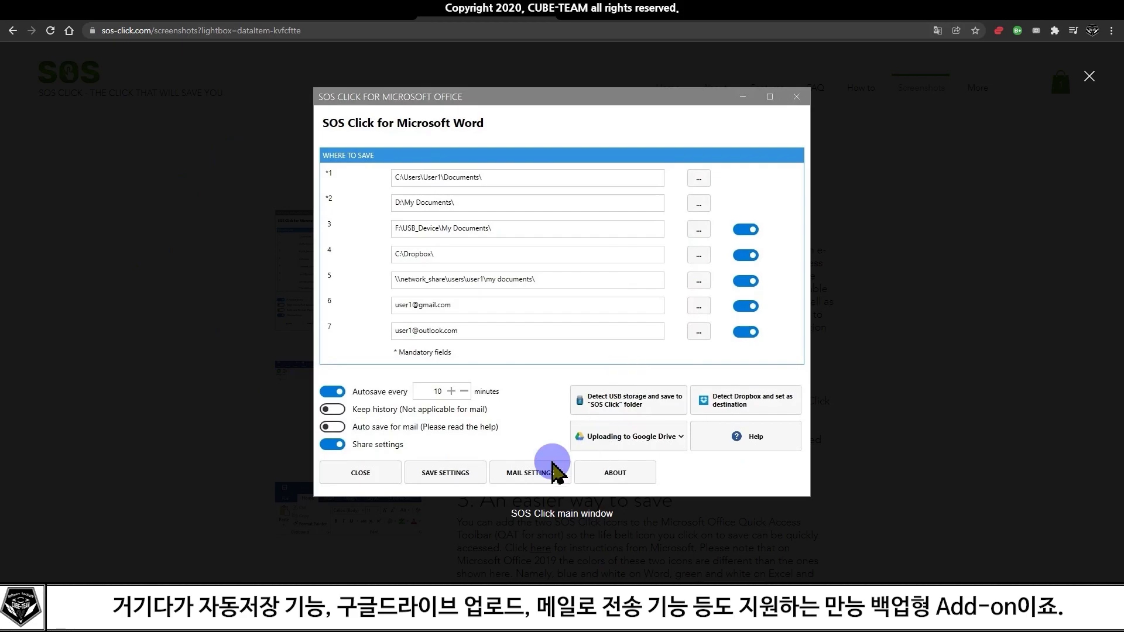
left_click(579, 394)
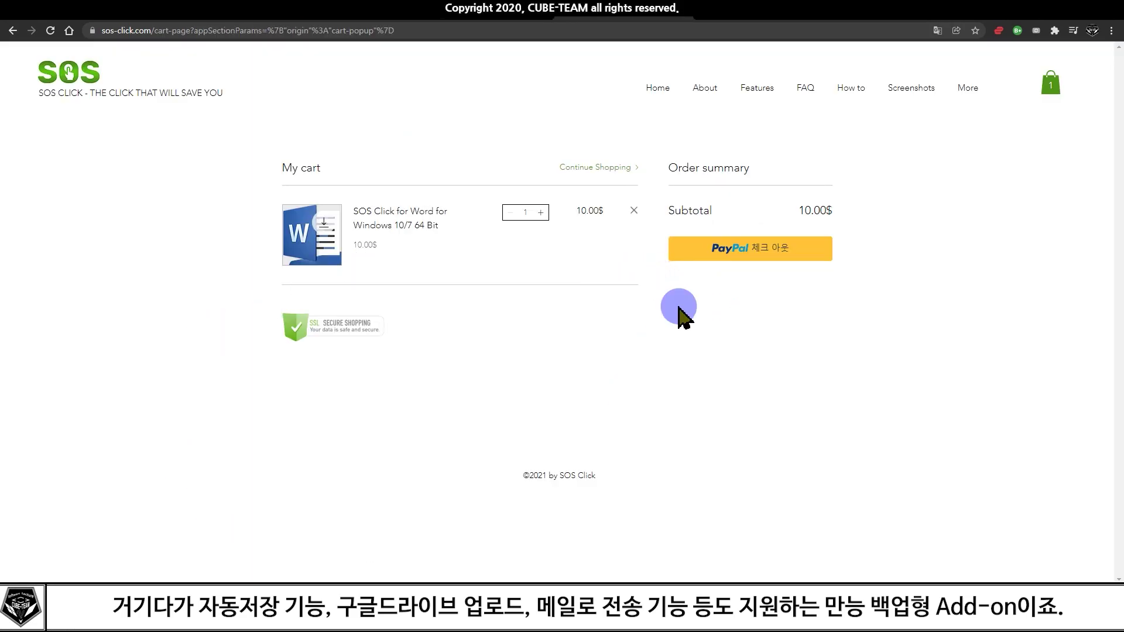
left_click_drag(597, 214, 578, 215)
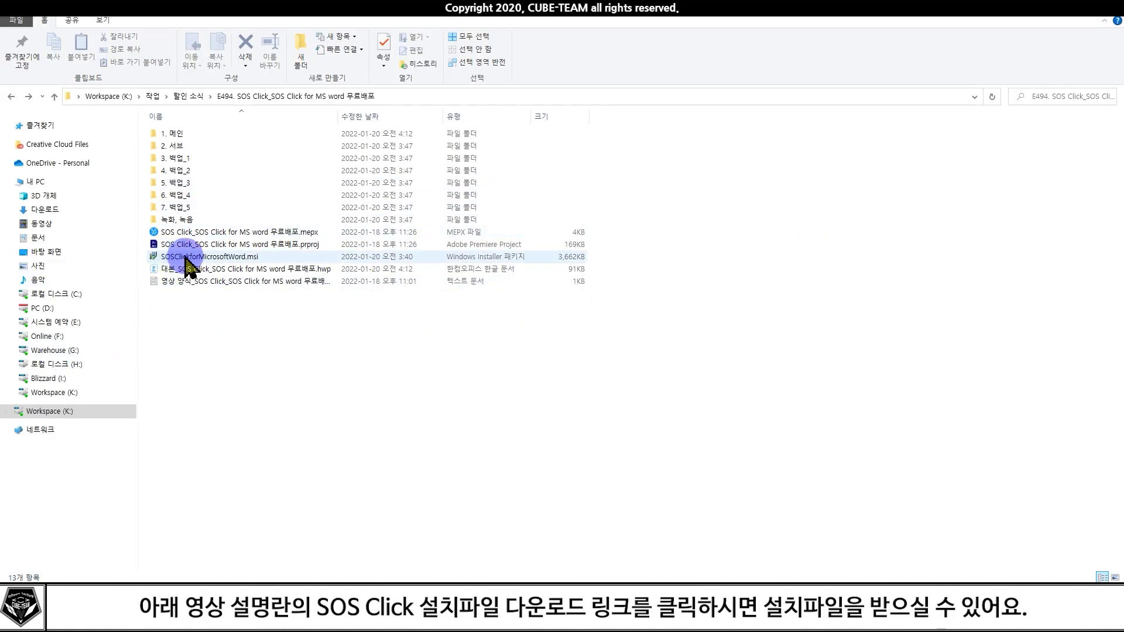
mouse_move(210, 256)
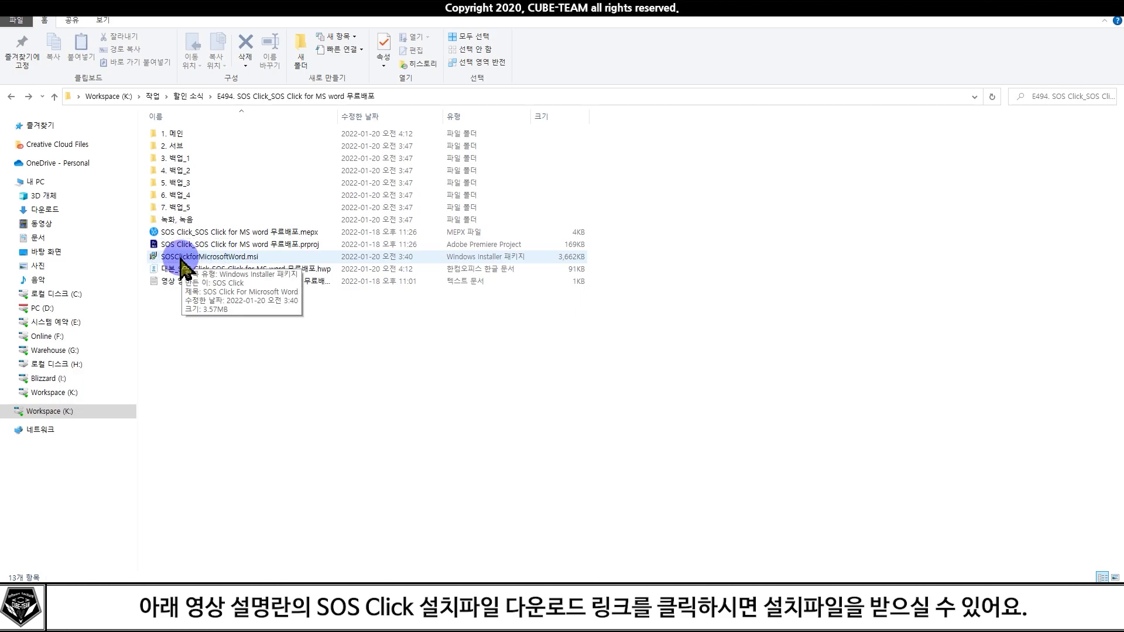
Step: Run SOSClickforMicrosoftWord.msi and complete the installer through to Close
left_click(181, 258)
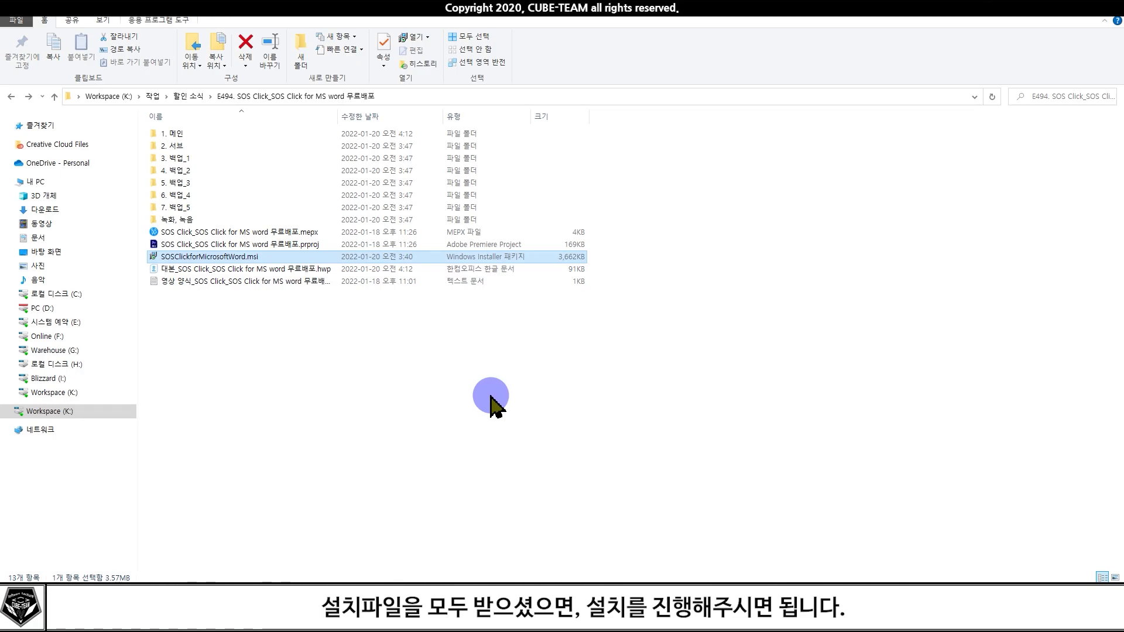
key("Return")
left_click(619, 398)
left_click(619, 398)
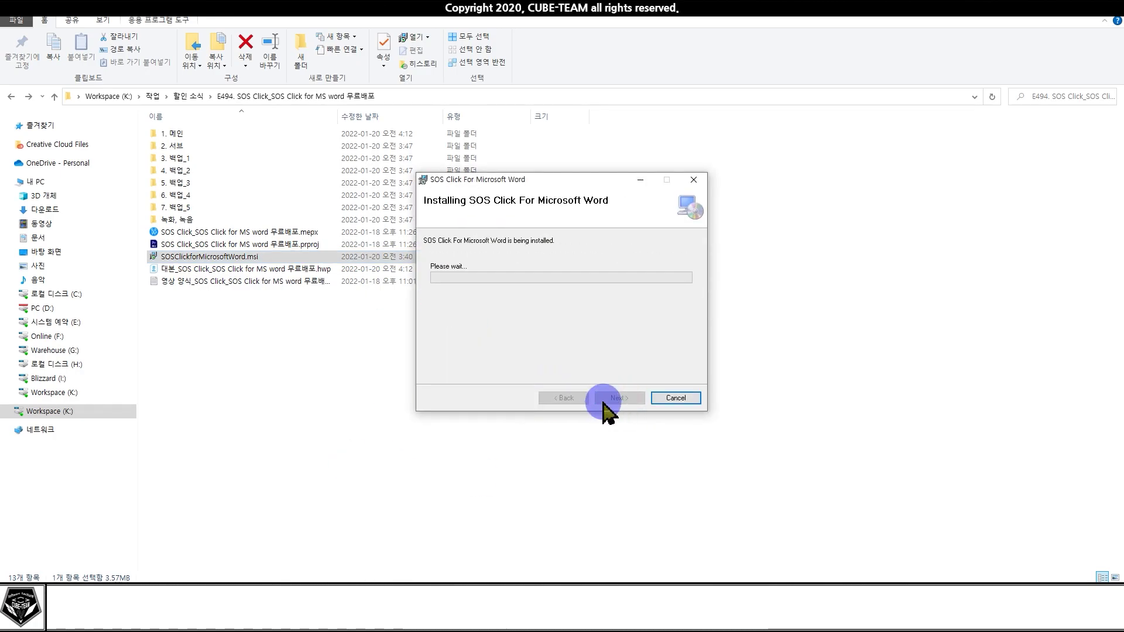
left_click(621, 398)
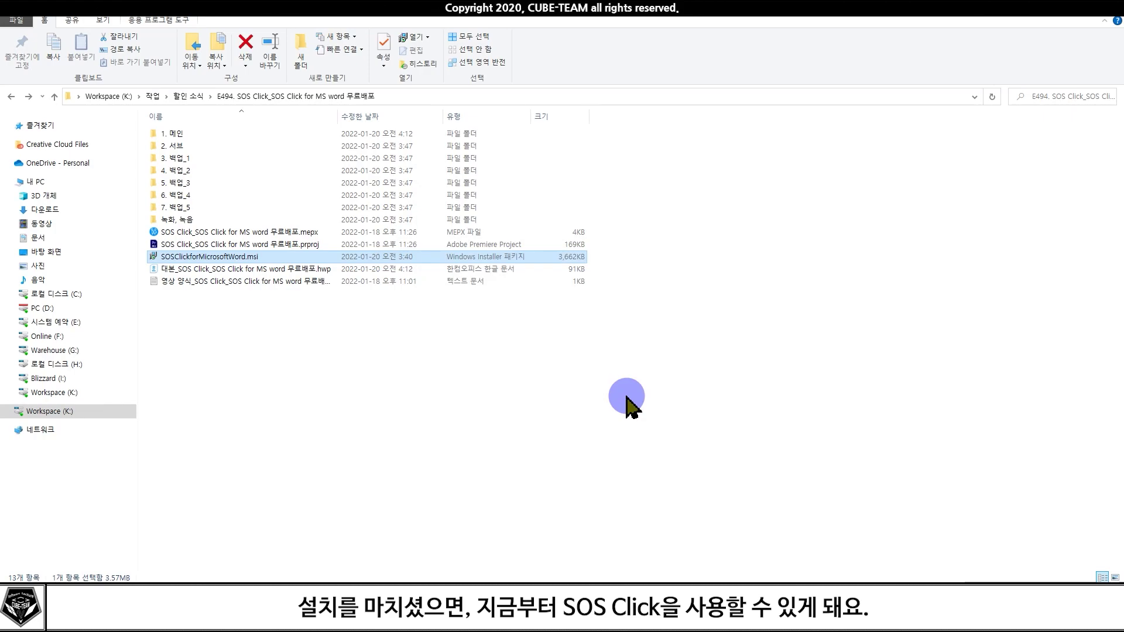
left_click(625, 400)
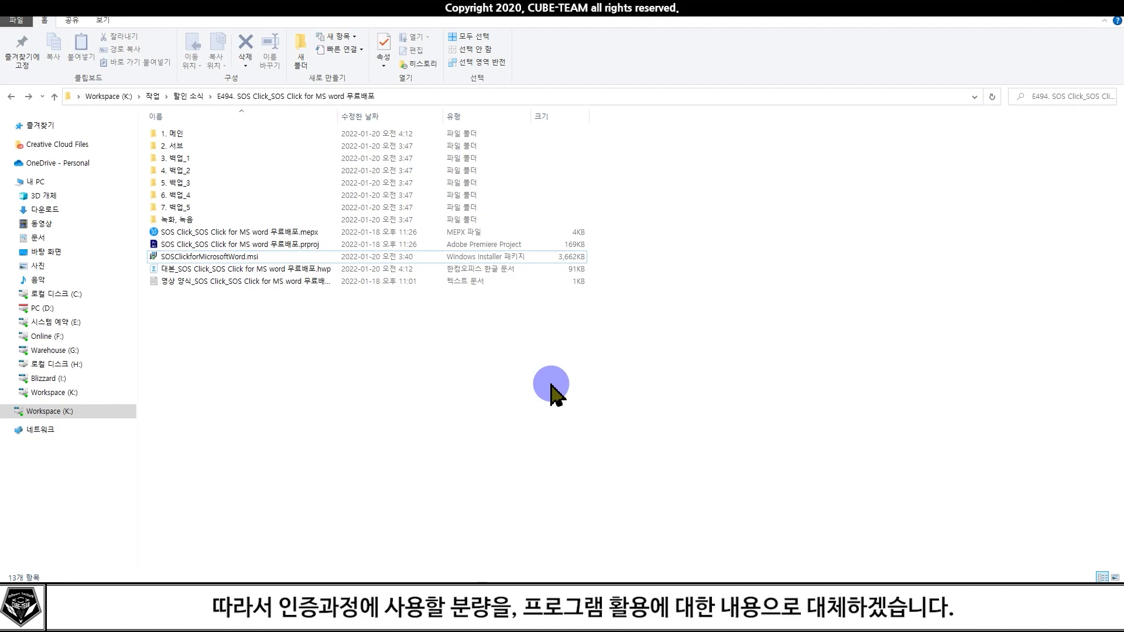
Step: Check that the backup folders, including 5. 백업_3, 6. 백업_4 and 7. 백업_5, are empty
left_click(176, 207)
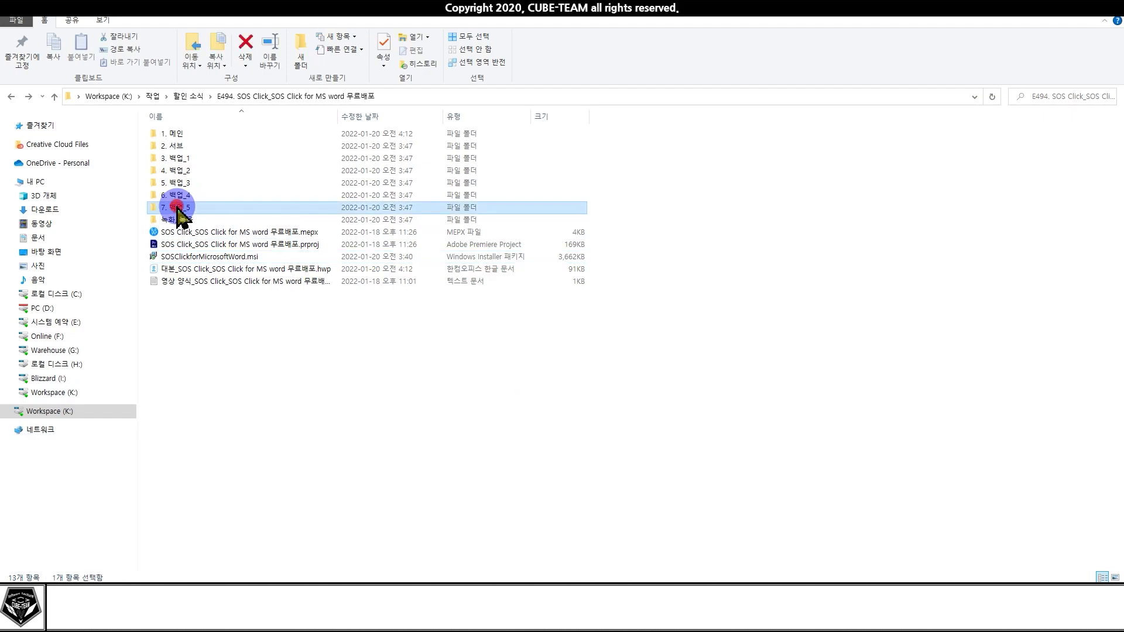
left_click(190, 146, "shift")
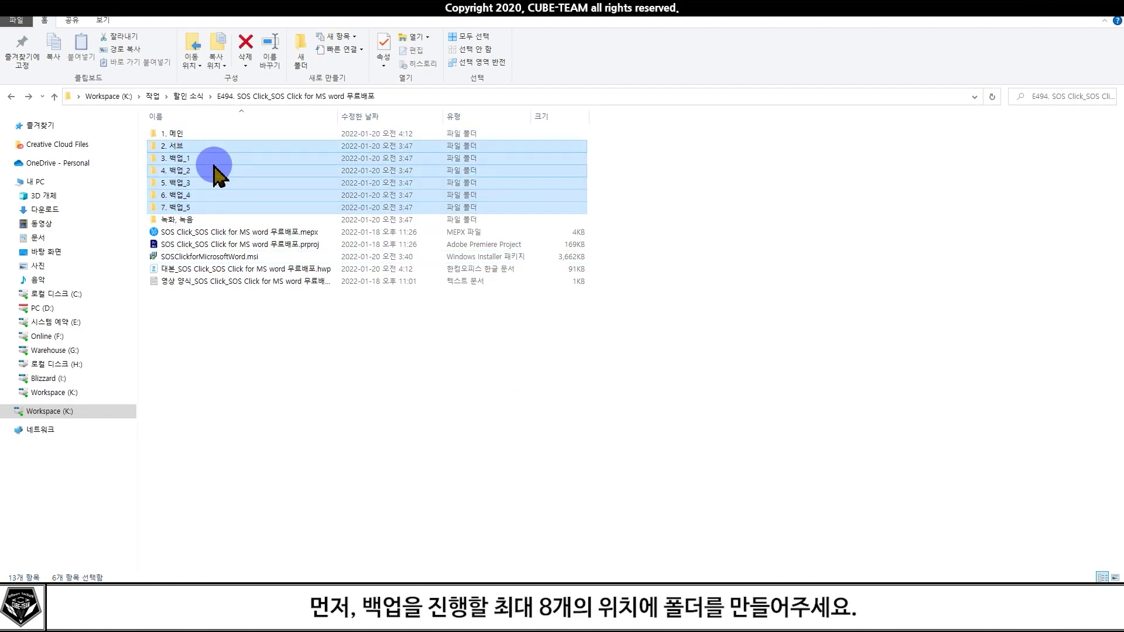
double_click(215, 160)
key("alt+Left")
double_click(216, 183)
key("alt+Left")
left_click(234, 196)
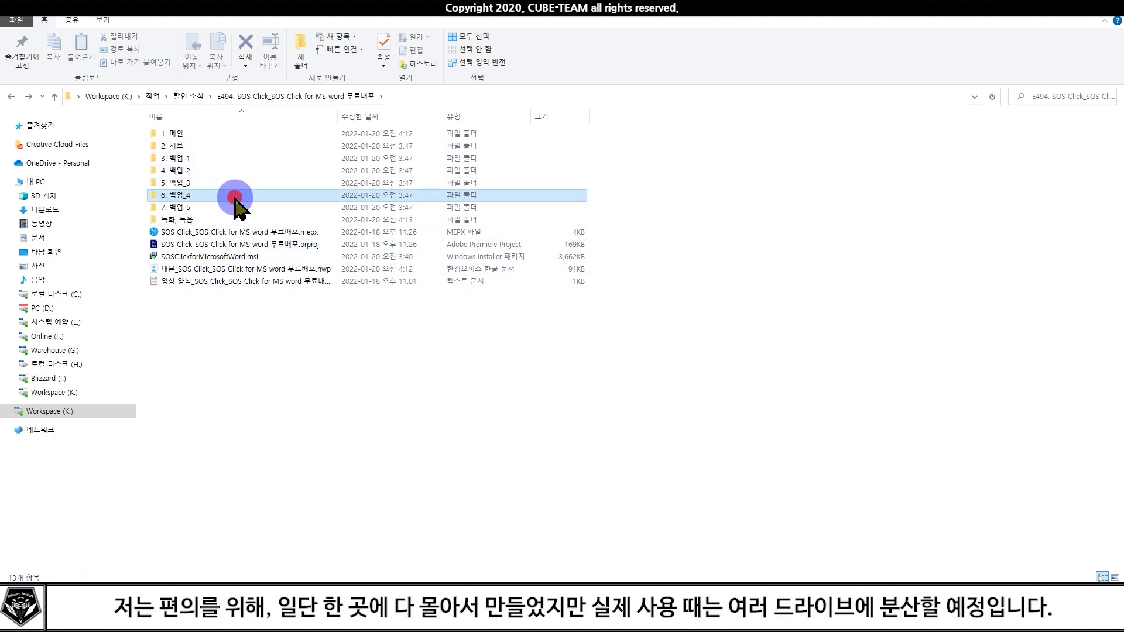
double_click(235, 196)
key("alt+Left")
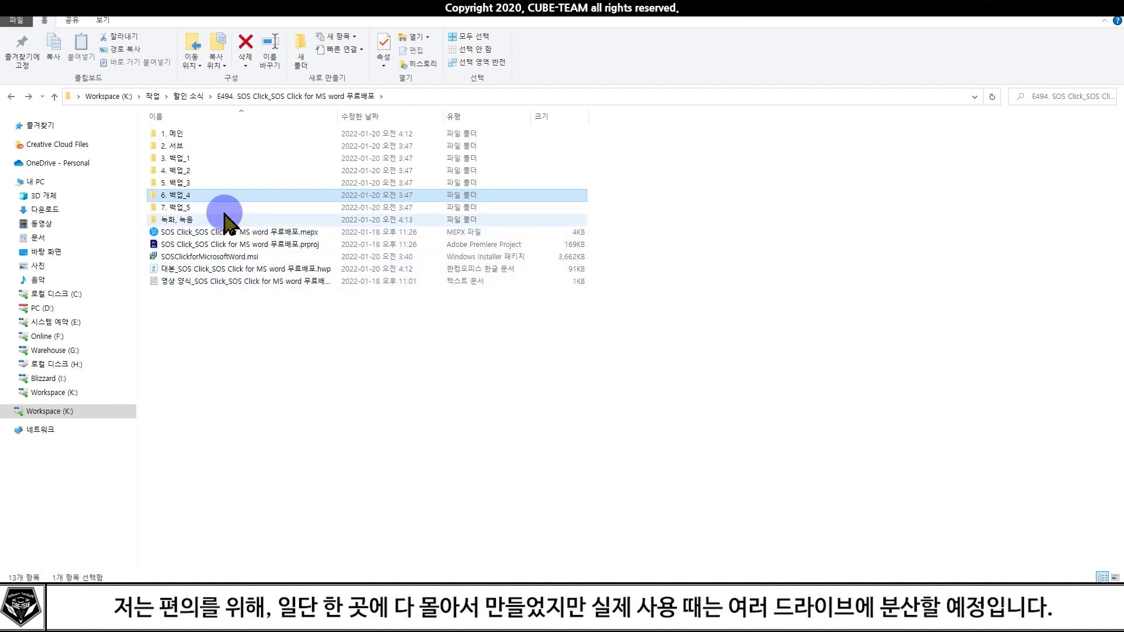
double_click(216, 208)
key("alt+Left")
Step: Open the 1. 메인 folder holding 대한민국 헌법.docx
left_click(451, 354)
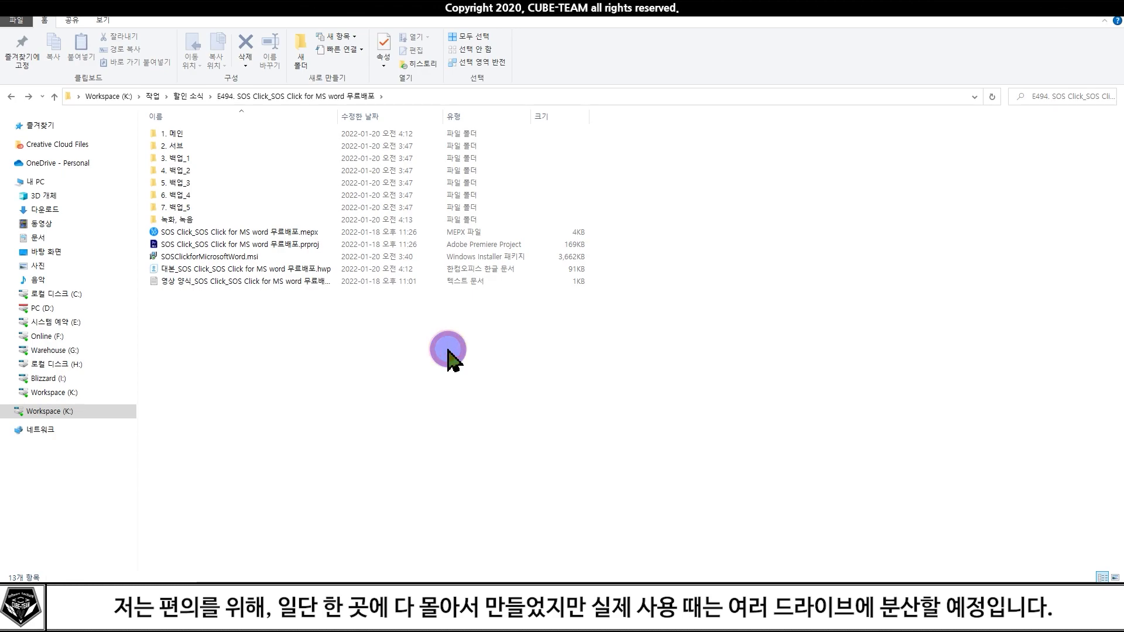
left_click(205, 133)
double_click(205, 131)
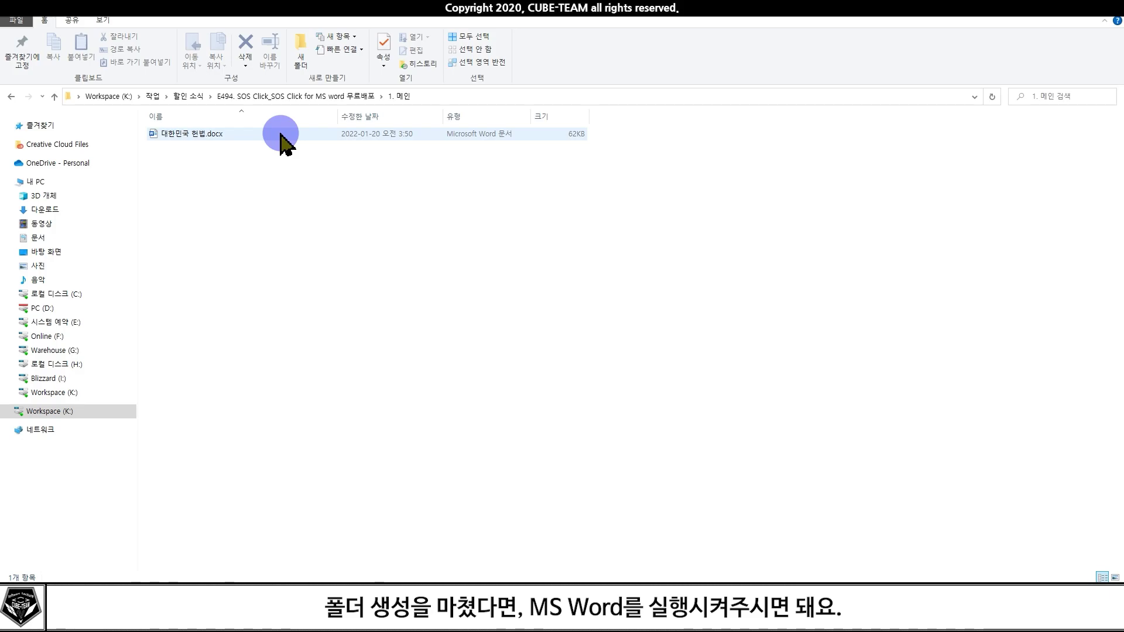
Step: Open 대한민국 헌법.docx in Word and approve installing the SOS Click add-in
double_click(281, 134)
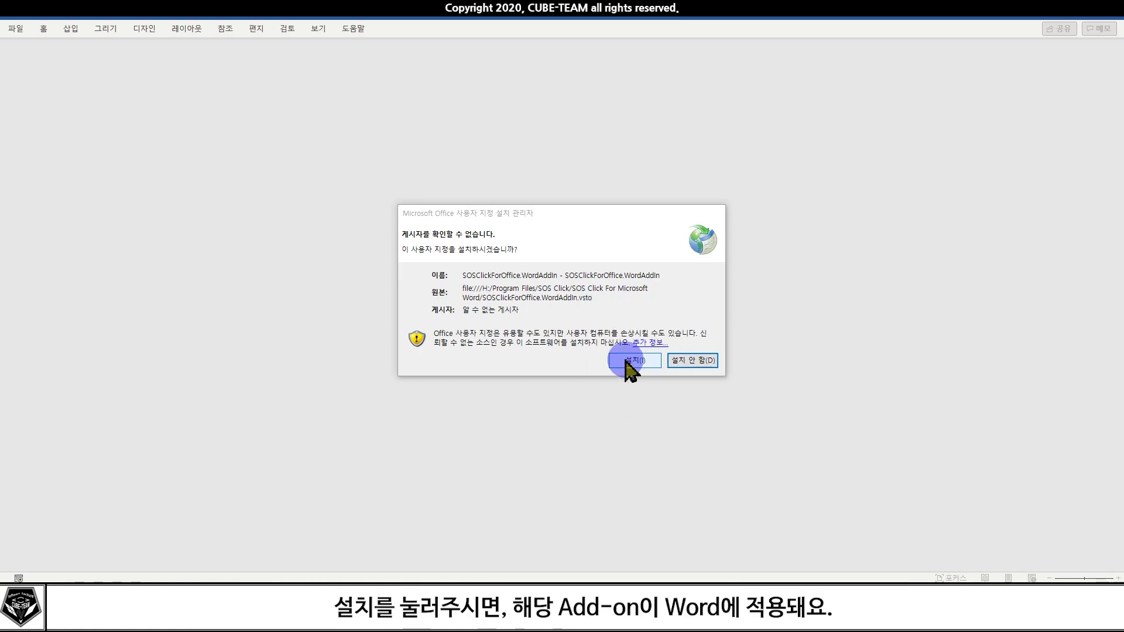
left_click(630, 360)
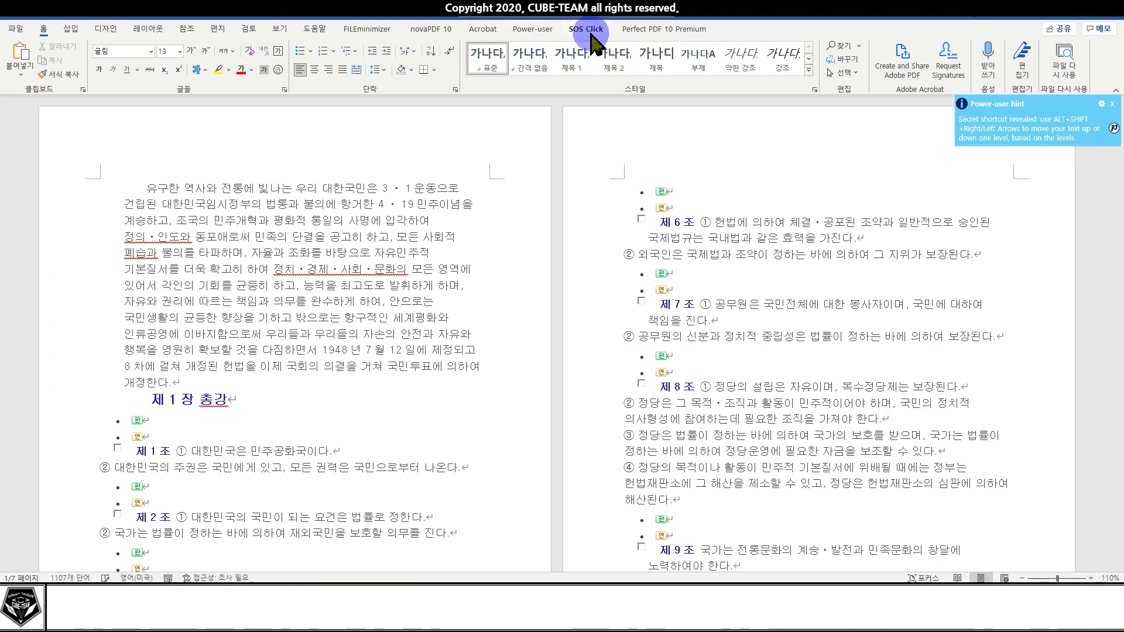
Step: In SOS Click settings, point paths 1–6 at 1. 메인 through 6. 백업_4 and autosave every 5 minutes
left_click(586, 29)
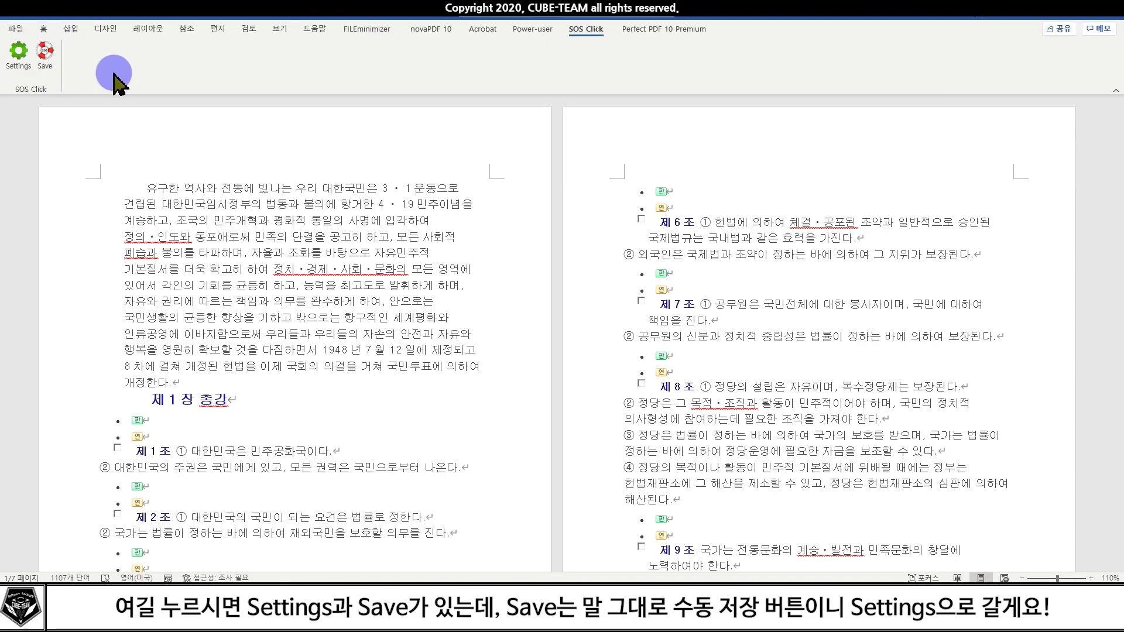
left_click(14, 60)
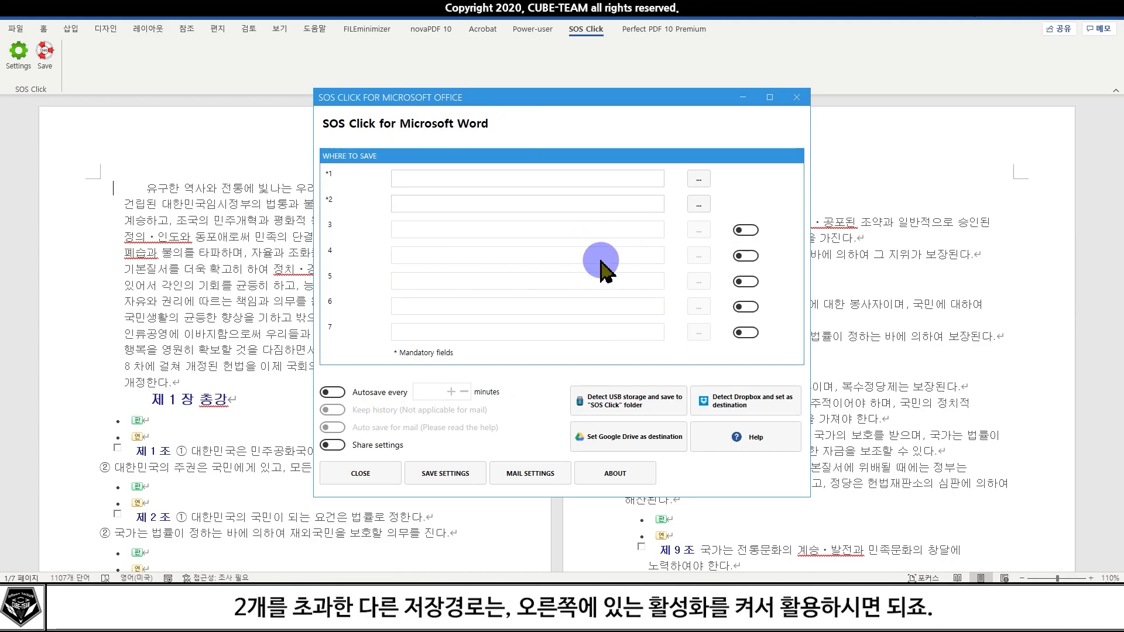
left_click_drag(619, 259, 633, 313)
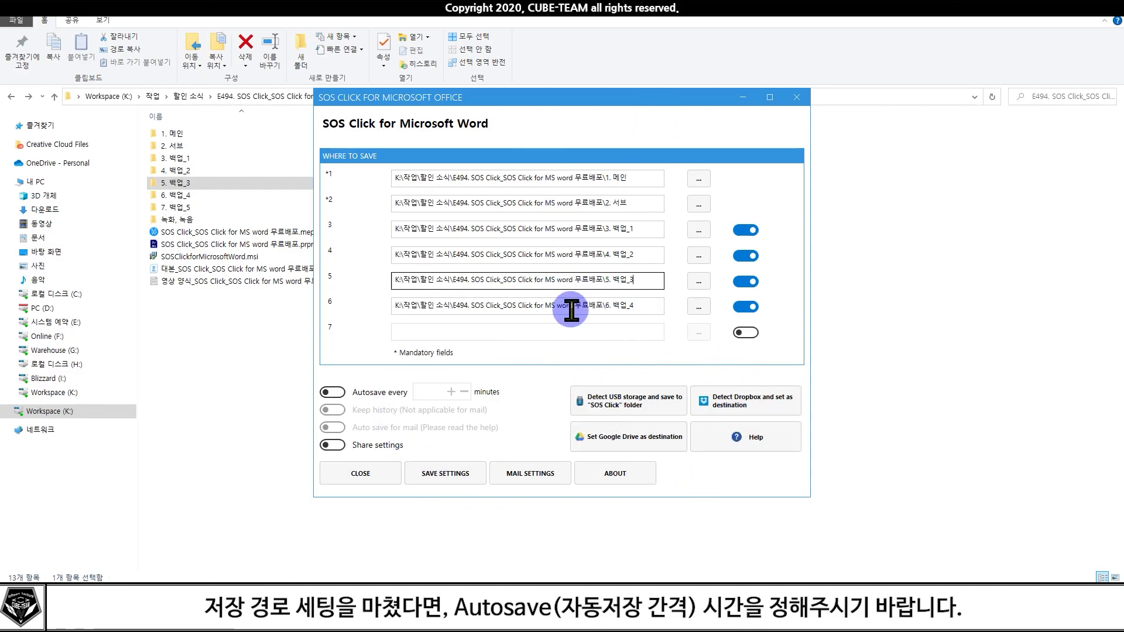
left_click(343, 393)
type("5")
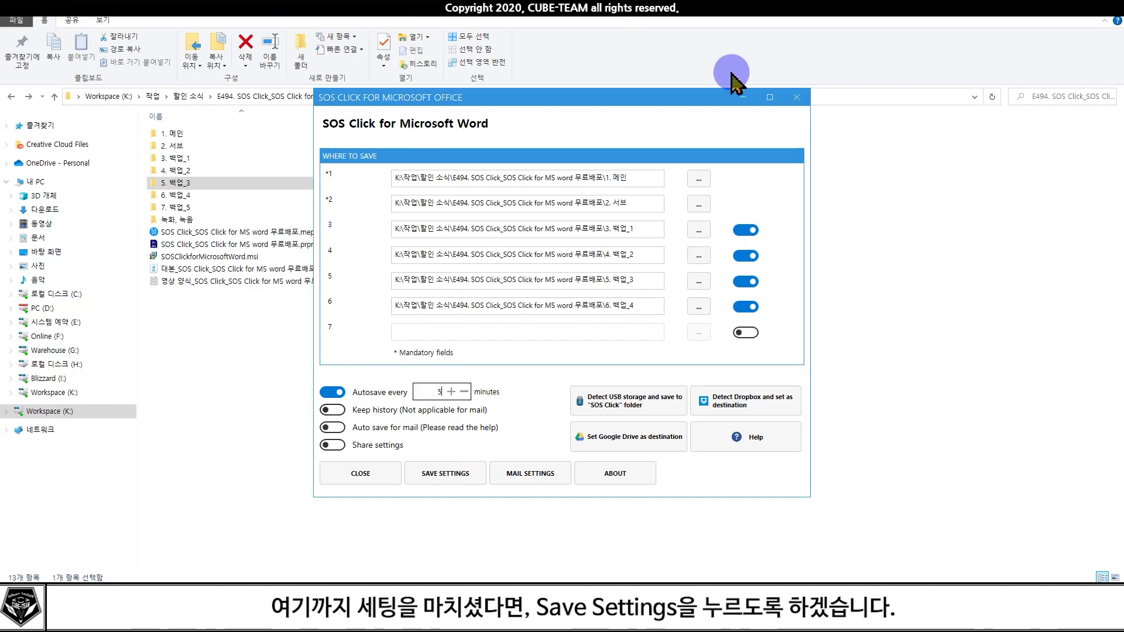
Step: Save the seven-folder settings, save the document via SOS Click, and inspect the backup folders for copies
left_click(440, 475)
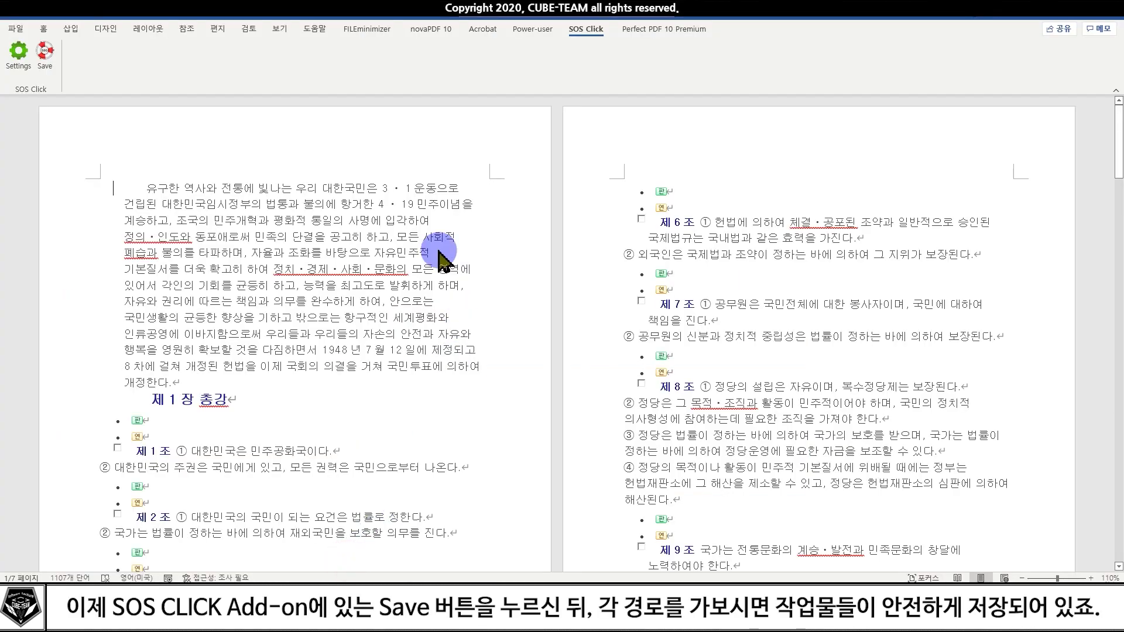
left_click(54, 57)
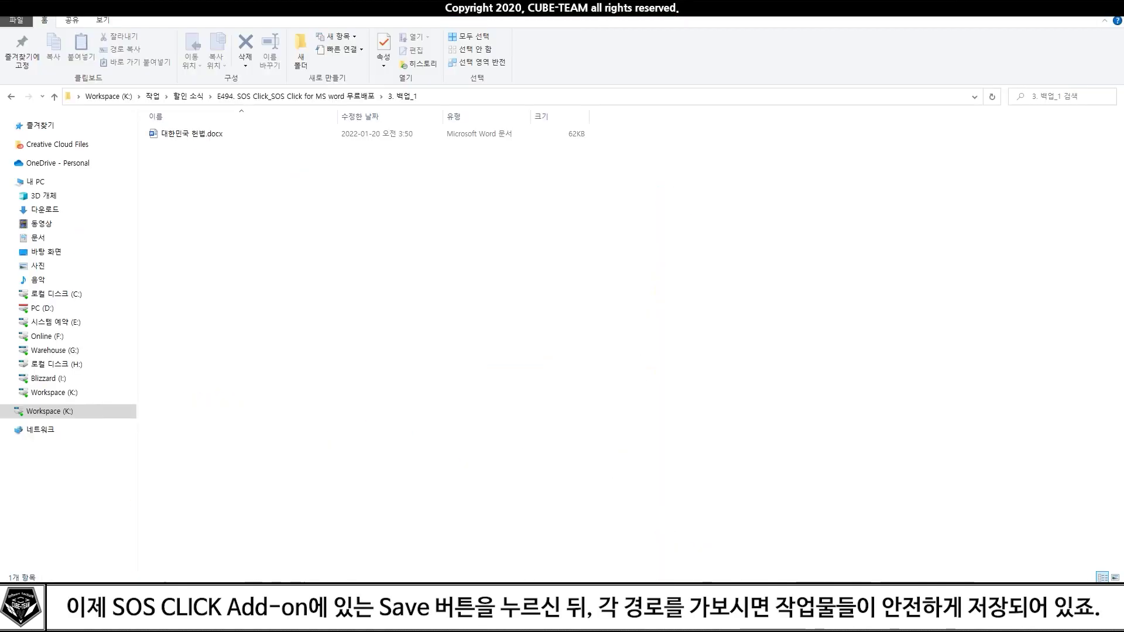
left_click(219, 187)
double_click(219, 183)
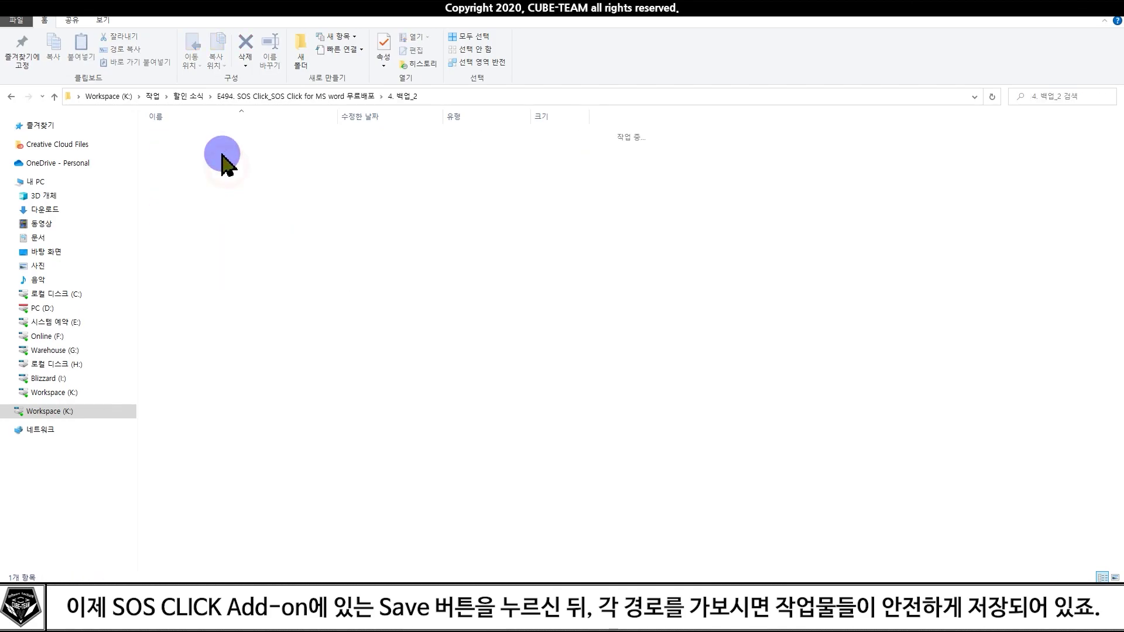
key("alt+Left")
left_click(466, 413)
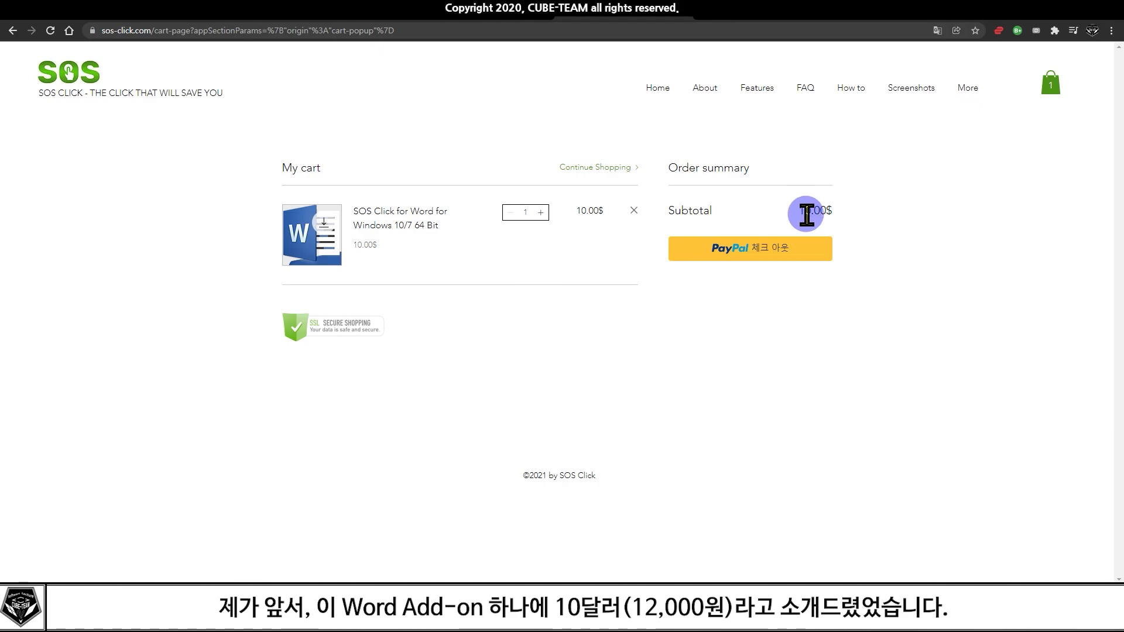
key("alt+Left")
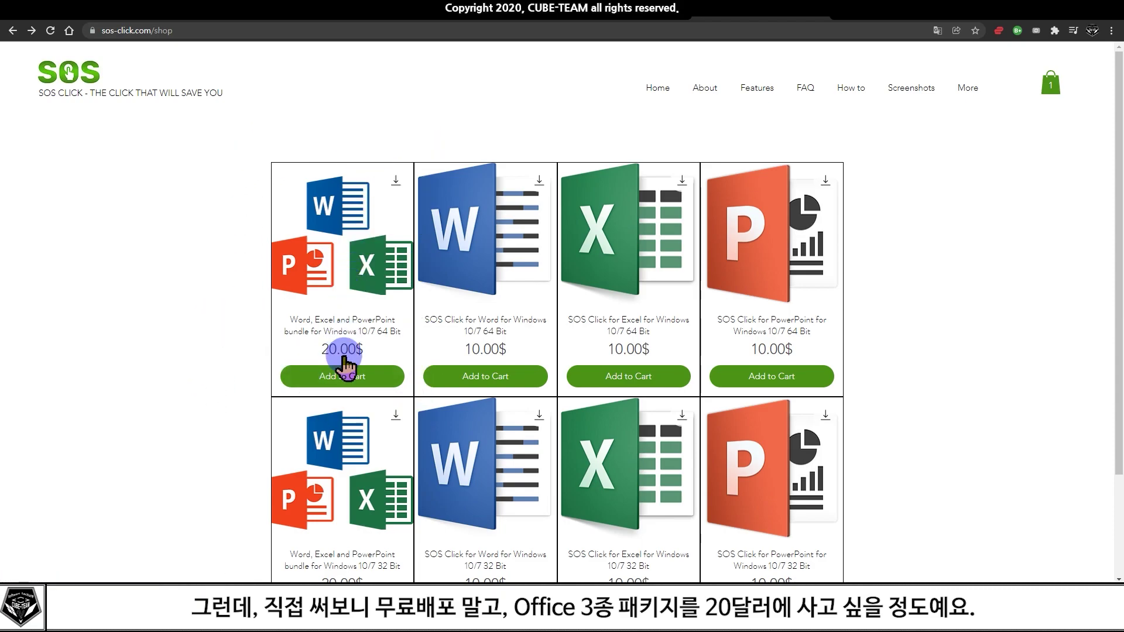
Step: Add the 20.00$ Word, Excel and PowerPoint bundle, remove the Word-only item, and view the cart
left_click(344, 377)
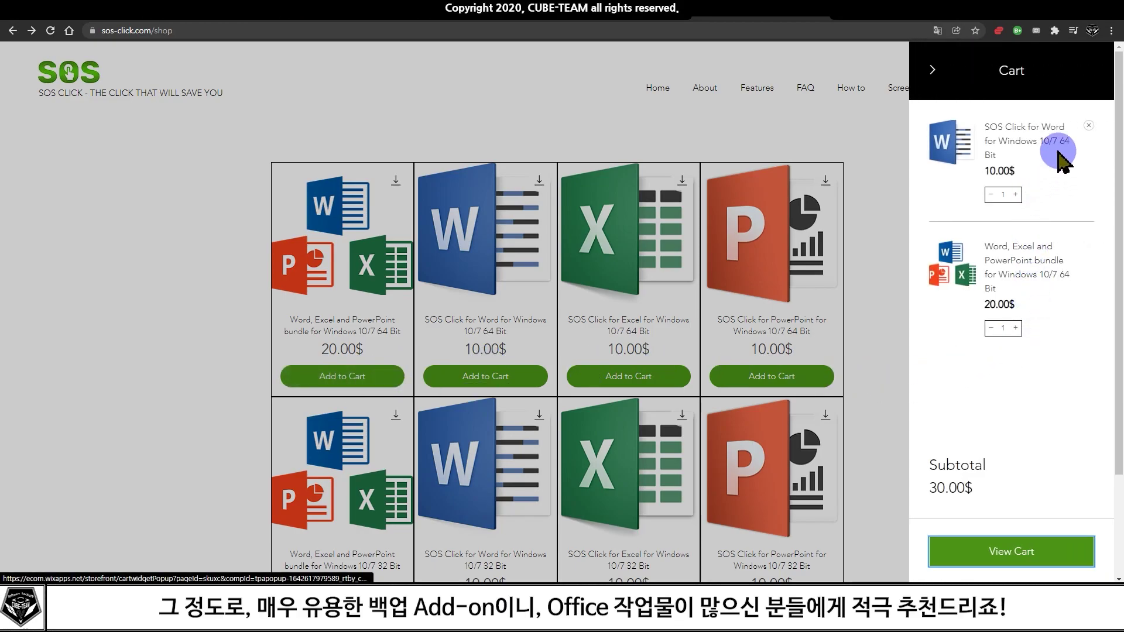
left_click(1089, 126)
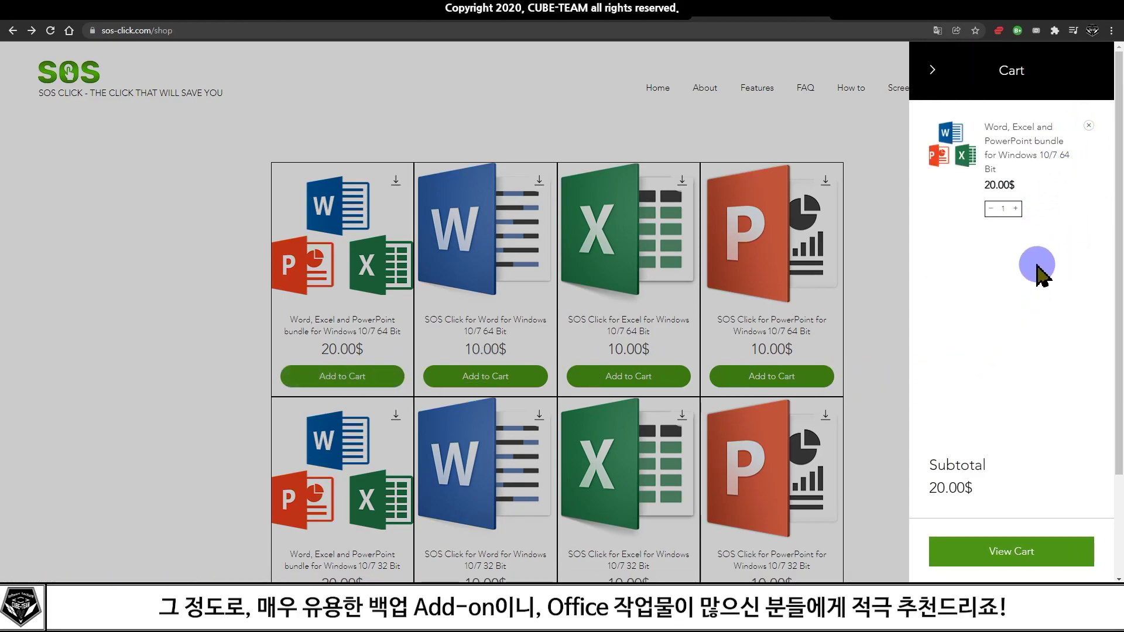
left_click(1022, 553)
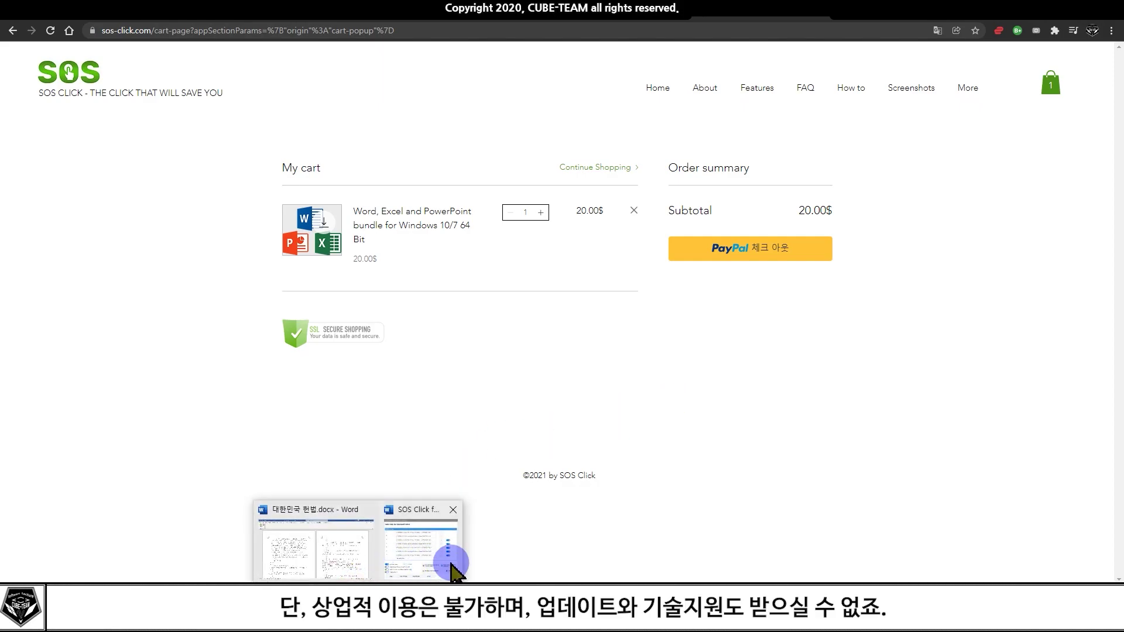
Step: Bring back the SOS Click settings window, read its About info, and view the help page
mouse_move(358, 606)
left_click(449, 563)
left_click(641, 472)
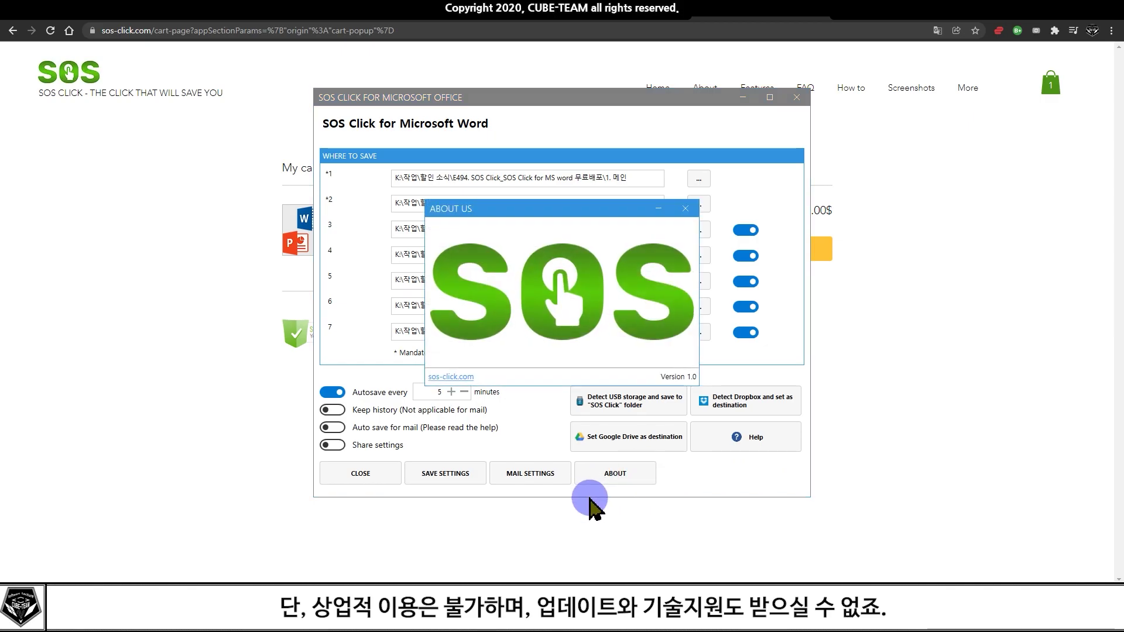
left_click(684, 237)
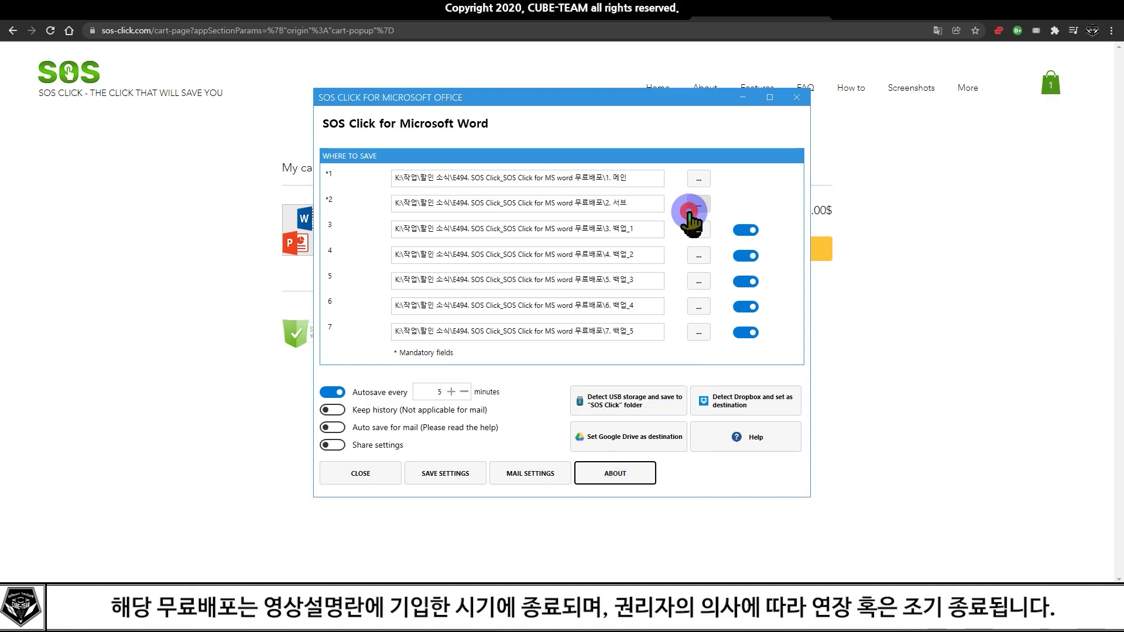
left_click(745, 436)
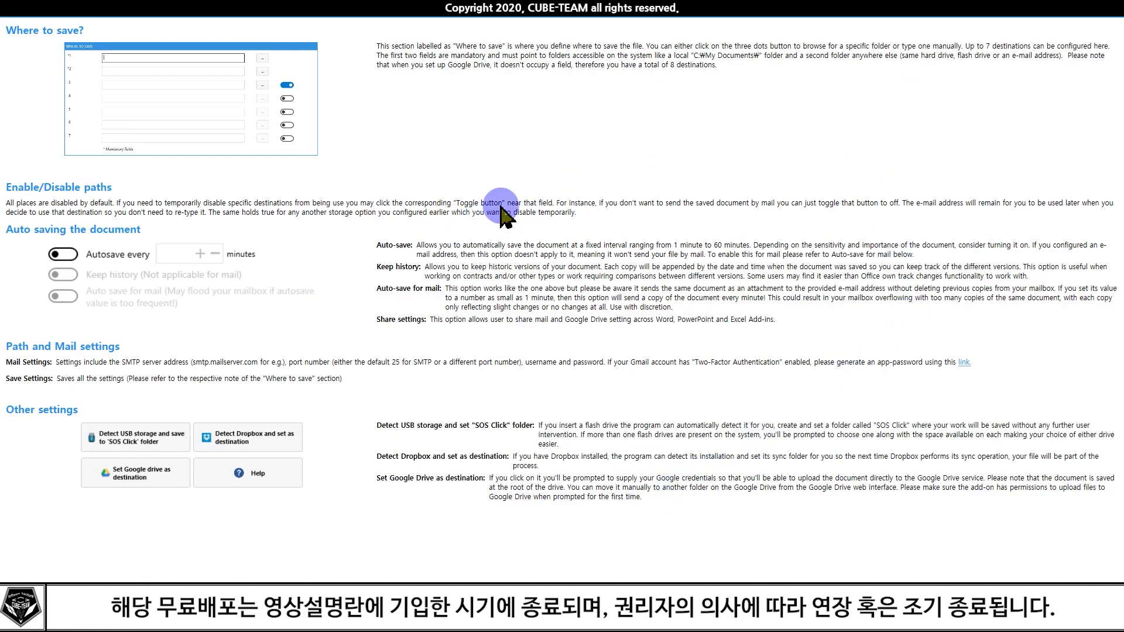
left_click(1119, 24)
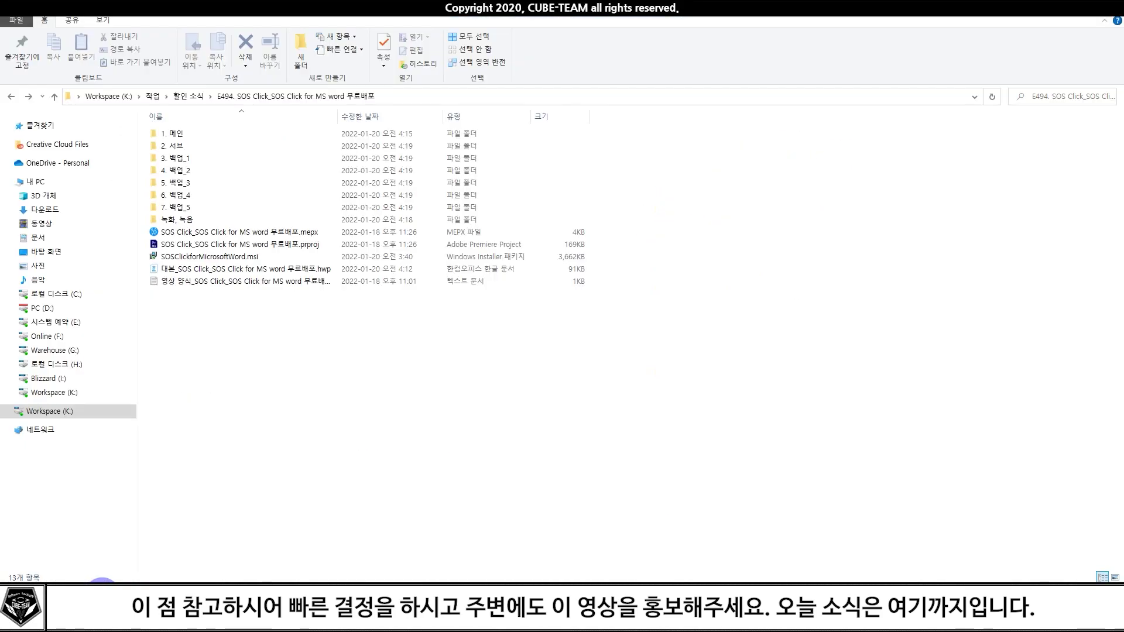
Step: Confirm 대한민국 헌법.docx is in 5. 백업_3 and 7. 백업_5, then reopen SOS Click settings in Word
double_click(326, 184)
key("alt+Left")
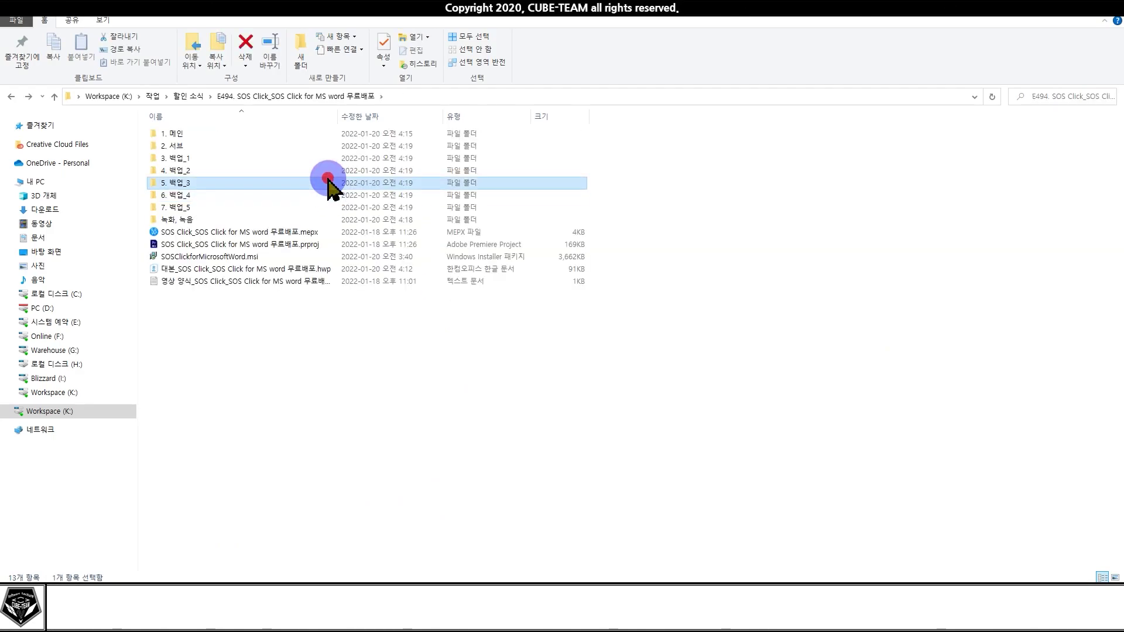
double_click(325, 167)
key("alt+Left")
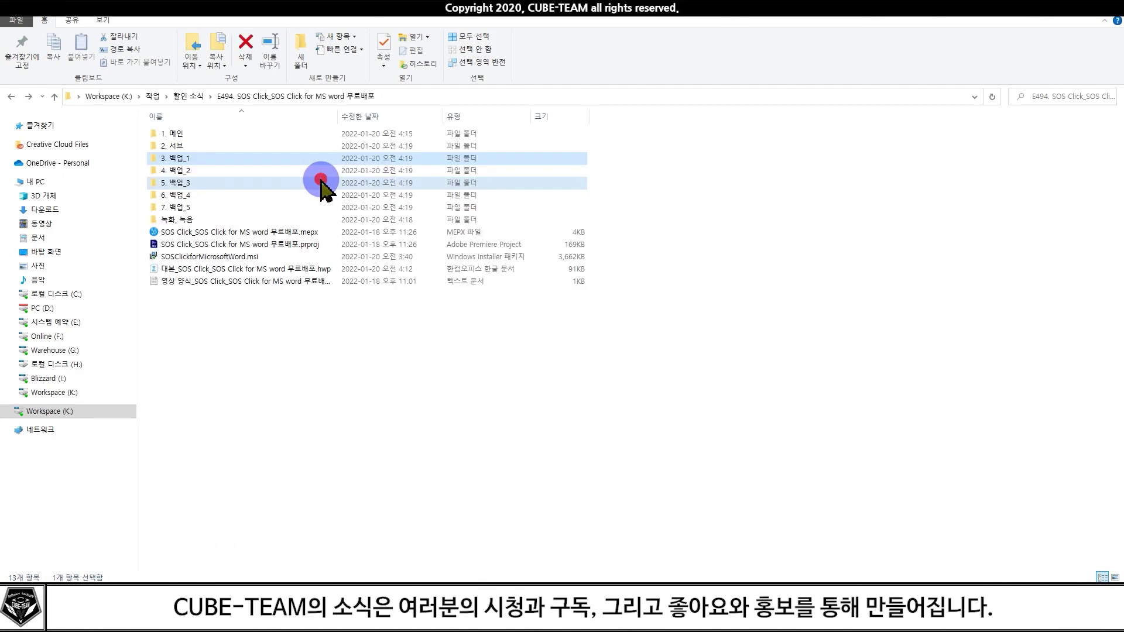
double_click(321, 181)
key("alt+Left")
double_click(304, 209)
key("alt+Left")
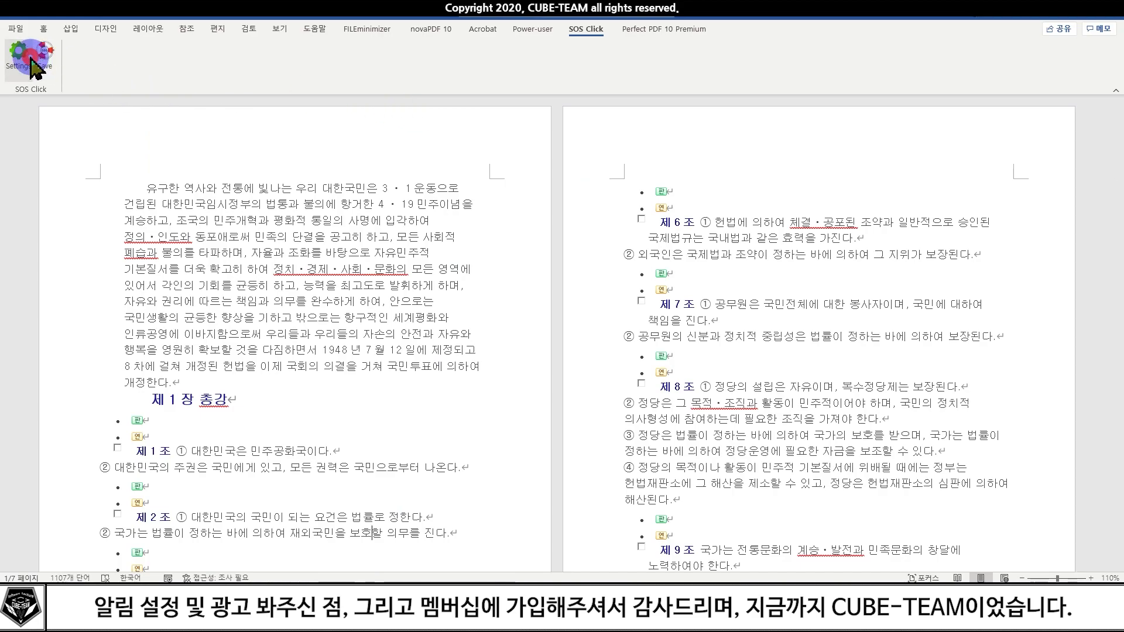
left_click(31, 59)
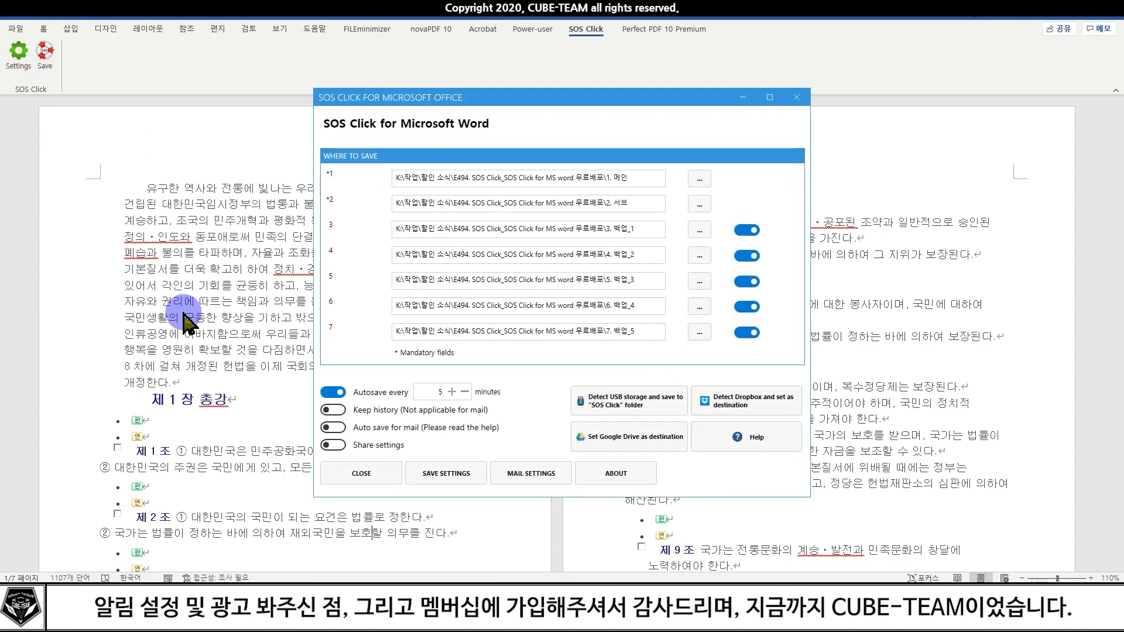